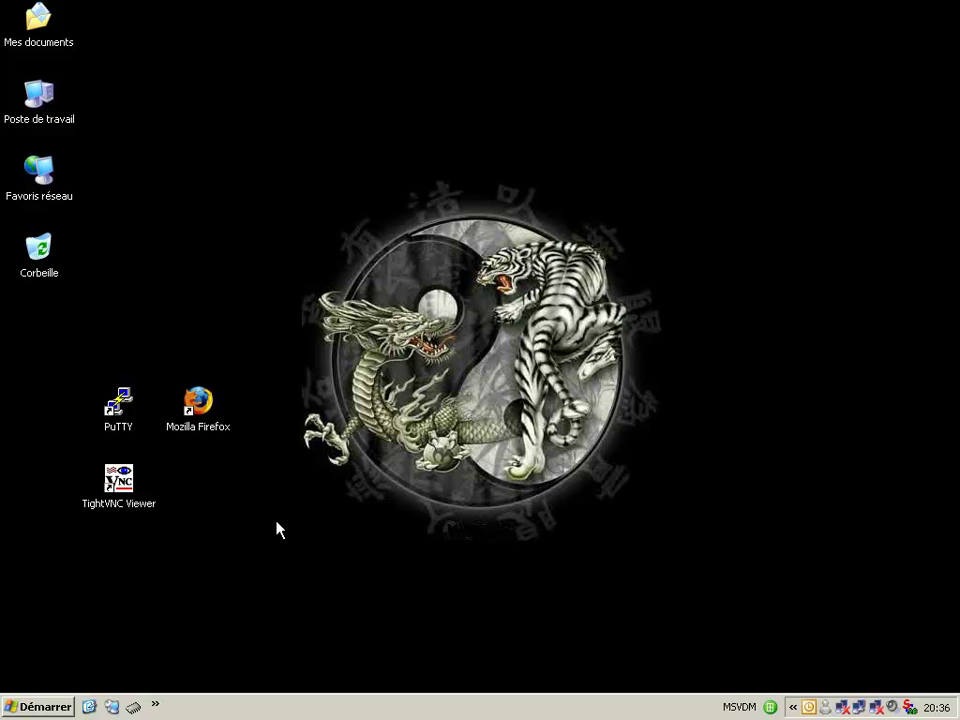
- Open PuTTY and add a dynamic SSH port forwarding with source port 7000
double_click(120, 408)
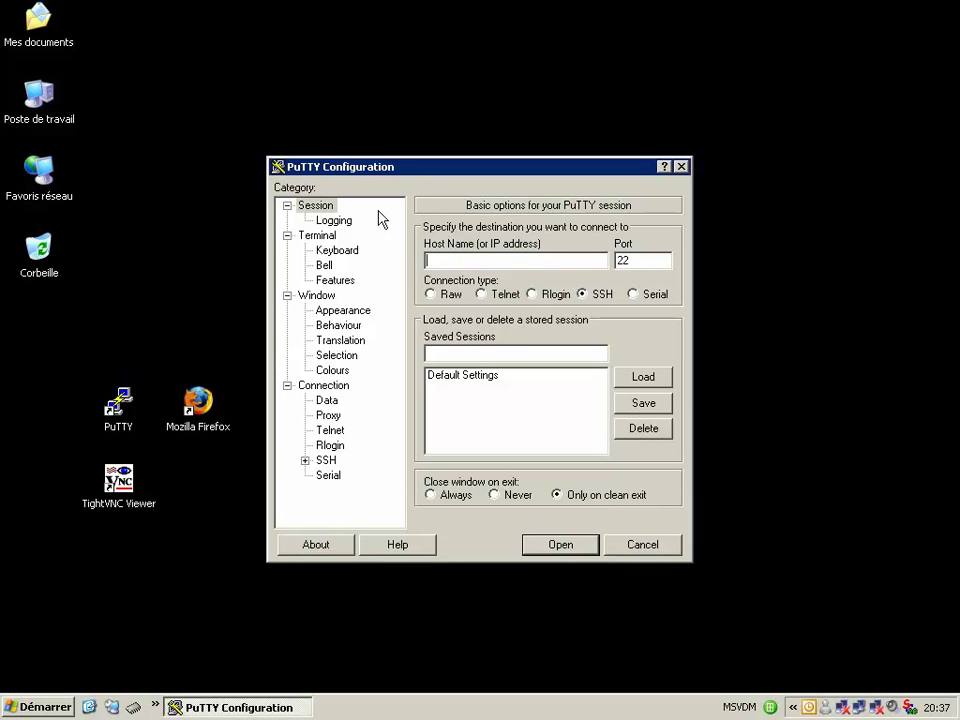
drag(380, 165, 370, 149)
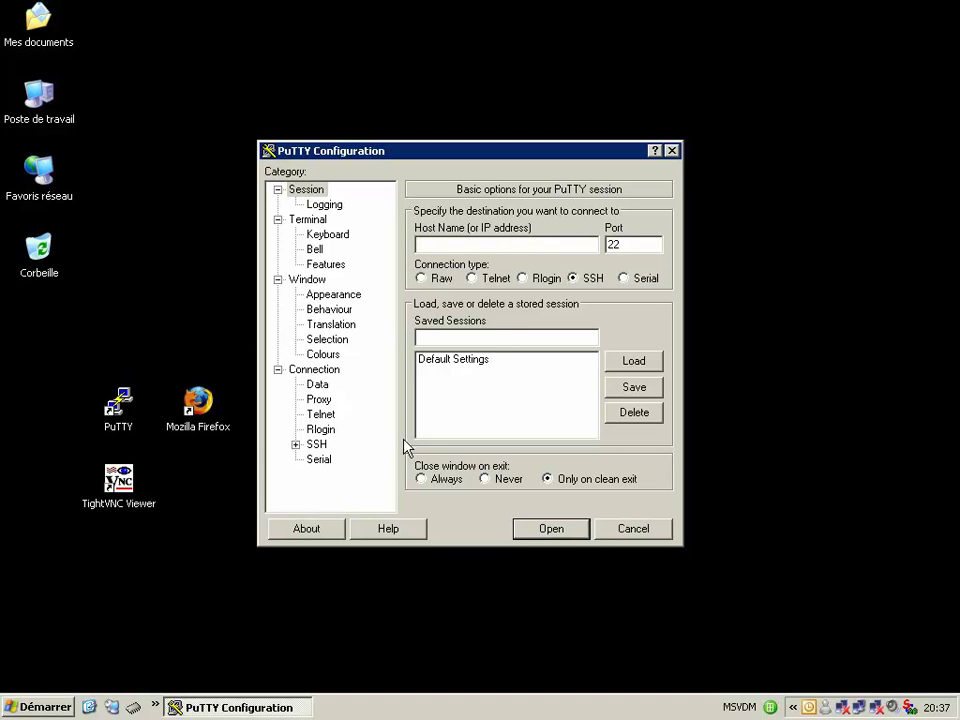
click(296, 444)
click(326, 490)
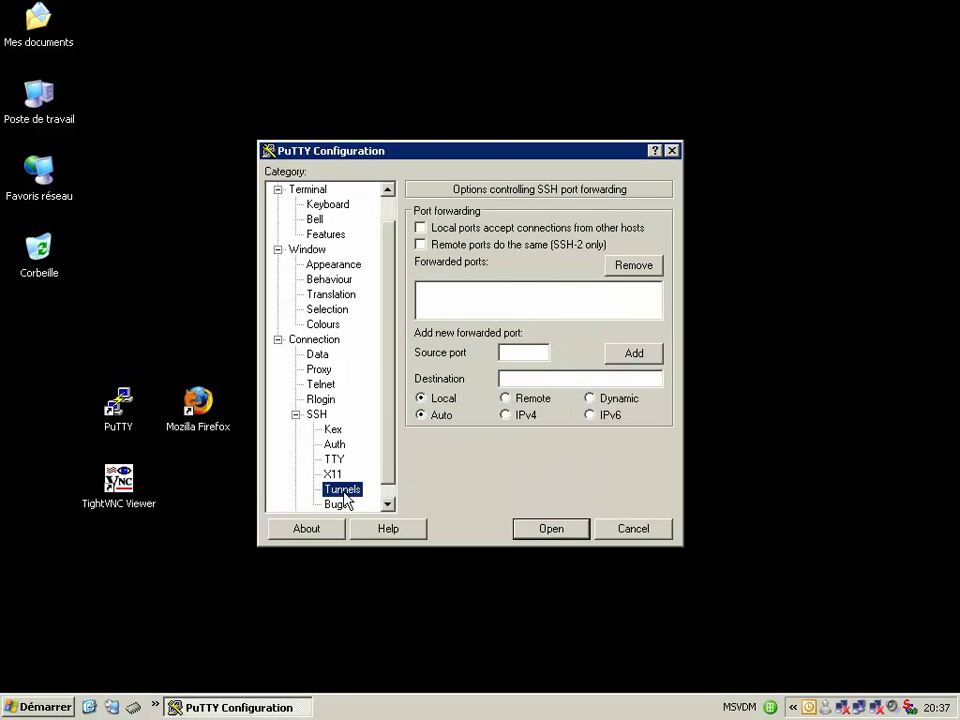
click(518, 352)
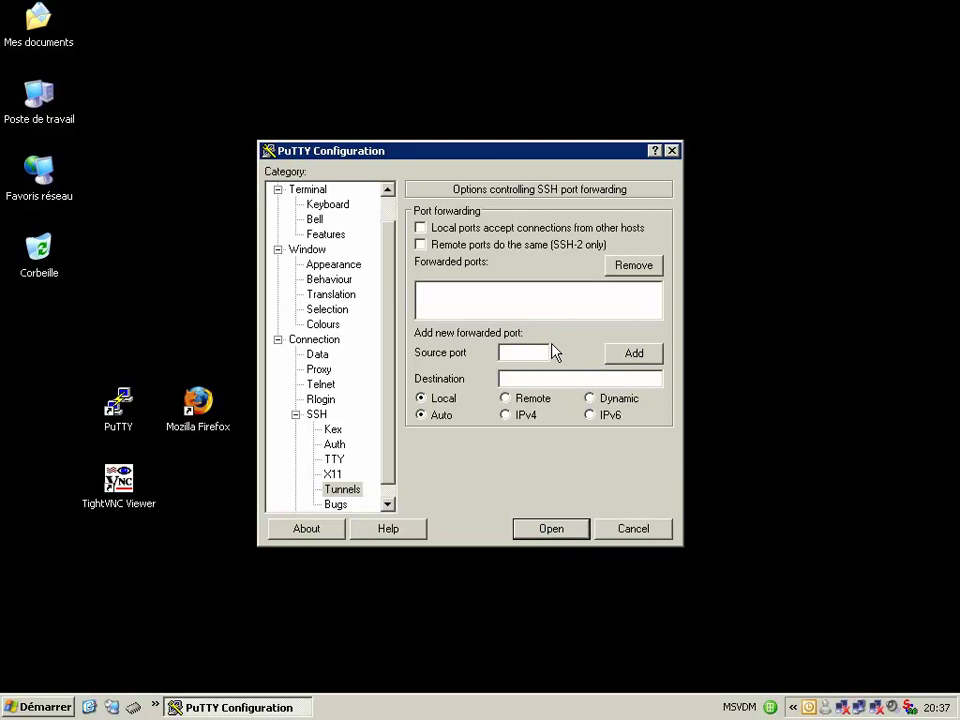
text(7000)
click(535, 379)
click(617, 399)
click(629, 362)
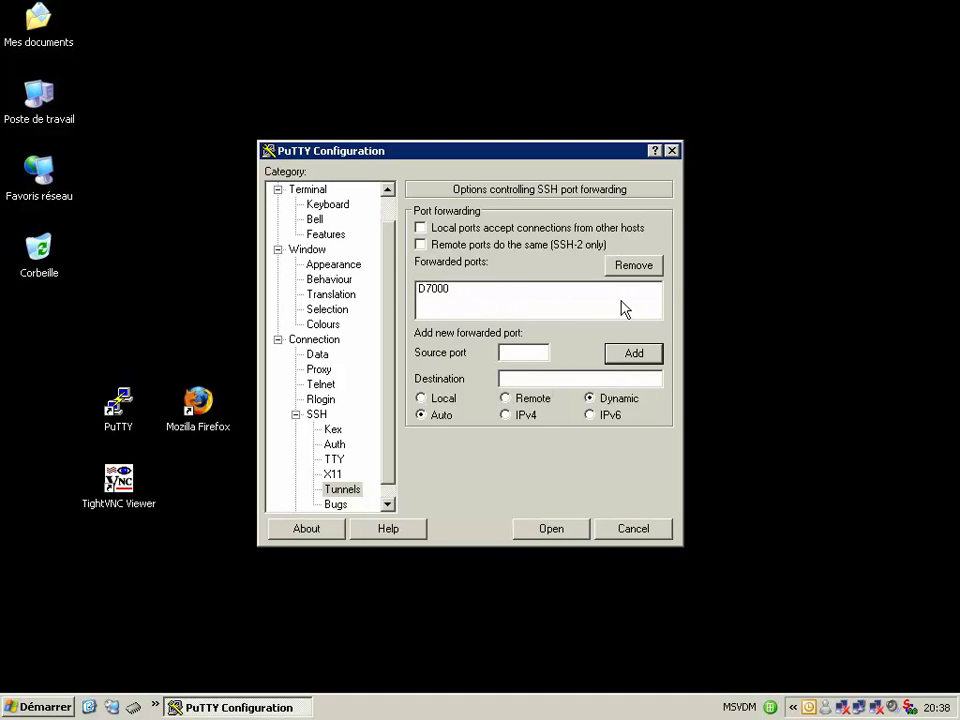
- Add a local port forwarding from source port 3615 to destination 192.168.244.130:5900
click(441, 399)
click(521, 350)
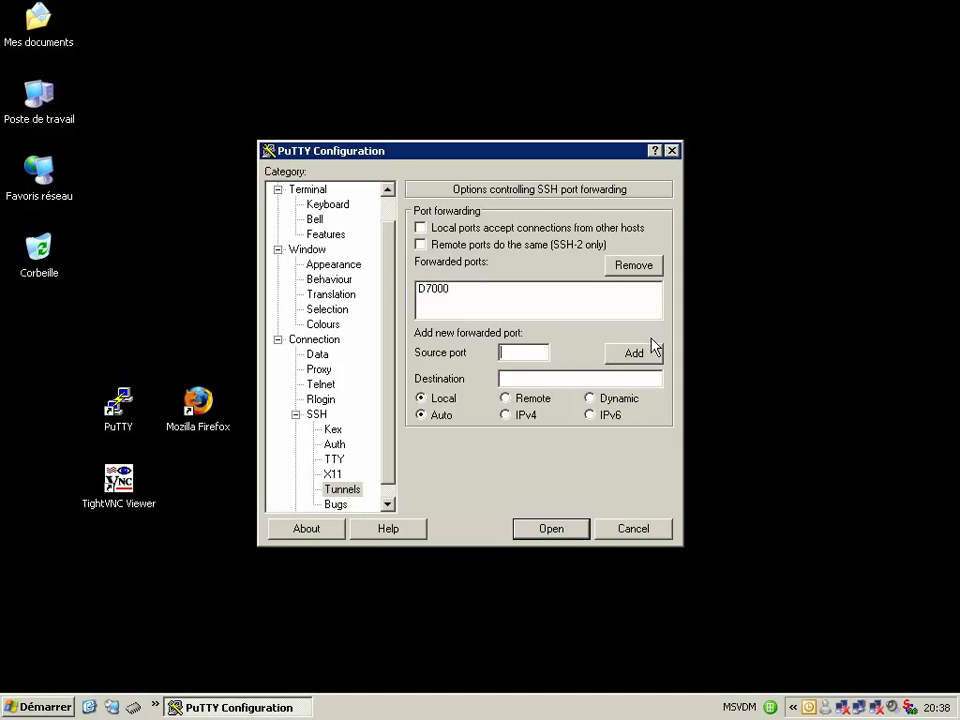
text(3615)
click(578, 381)
text(192.168.244.130)
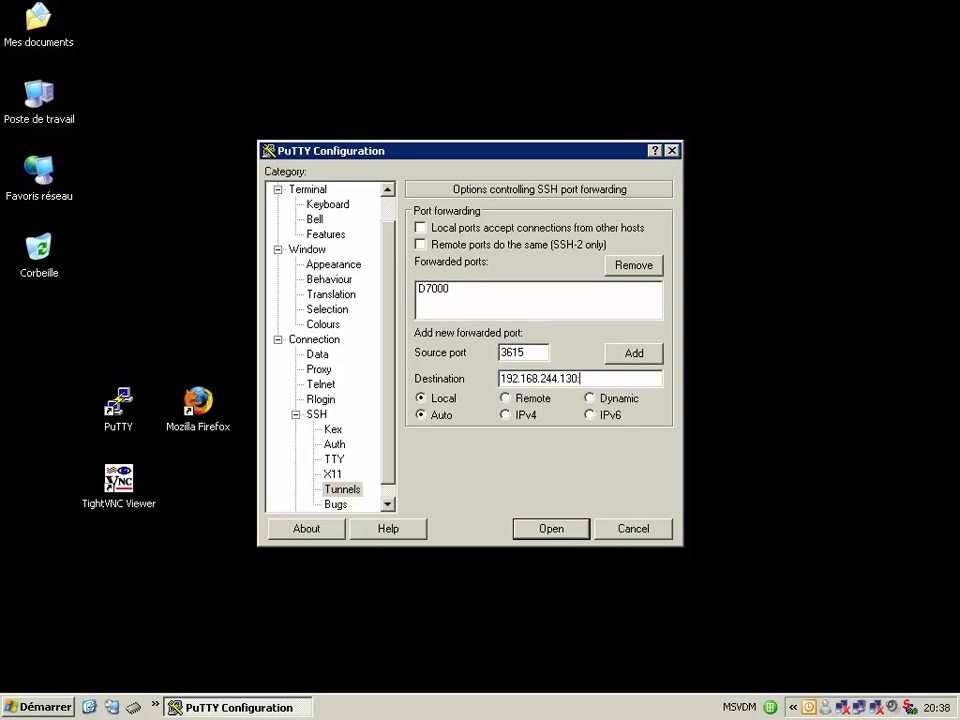
text(:5900)
click(634, 353)
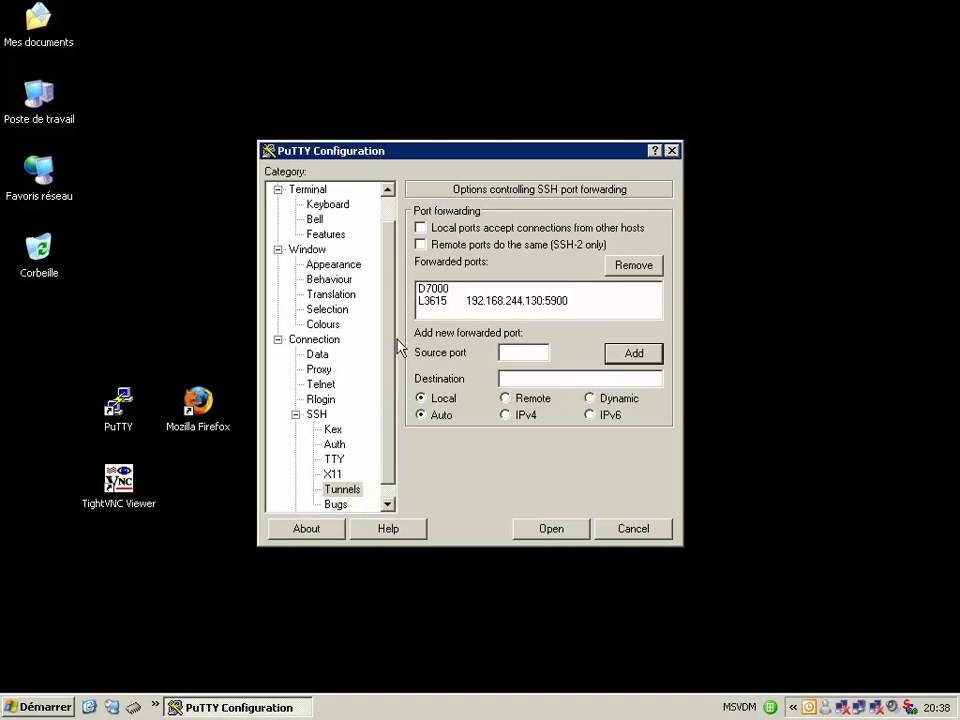
- Set the session's host to 192.168.244.130 in the basic session options
scroll(390, 343, up, 1)
click(306, 190)
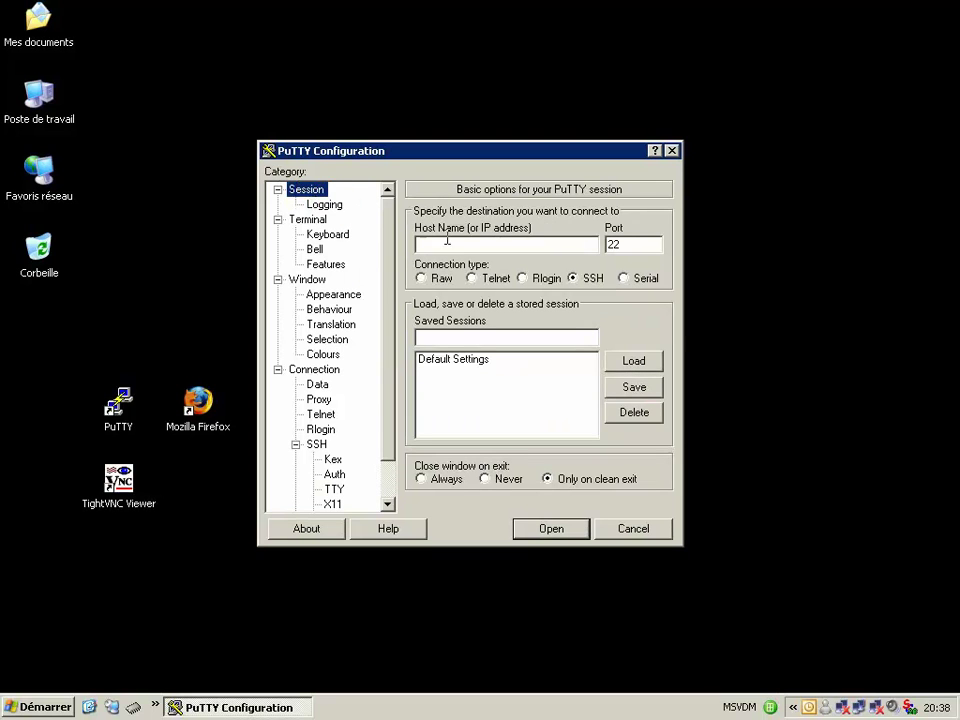
click(461, 244)
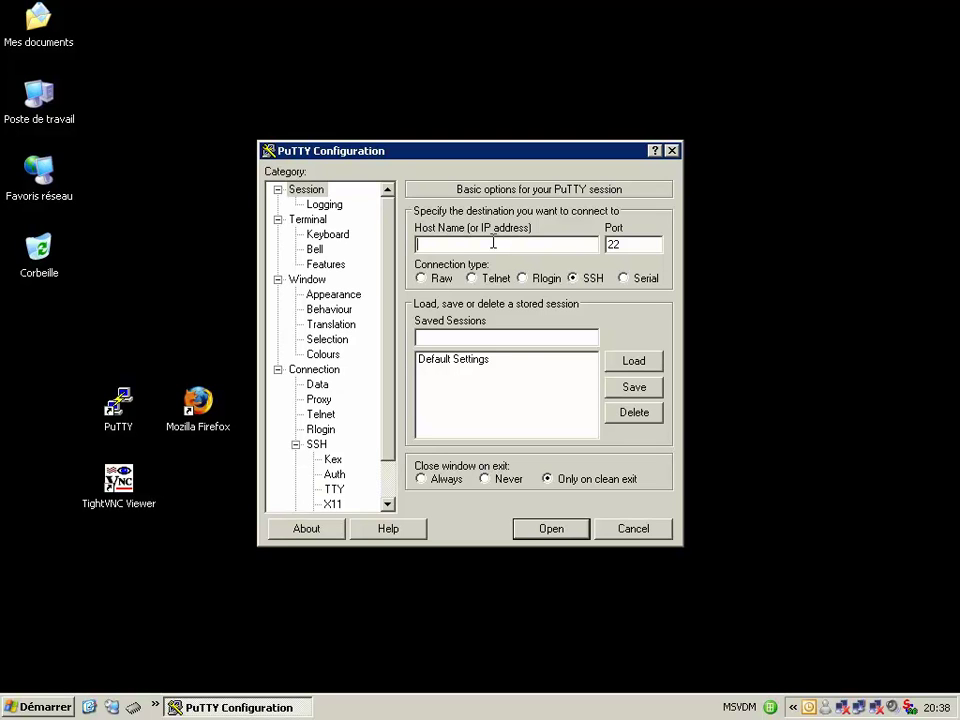
text(192.168.244.130)
drag(632, 245, 612, 244)
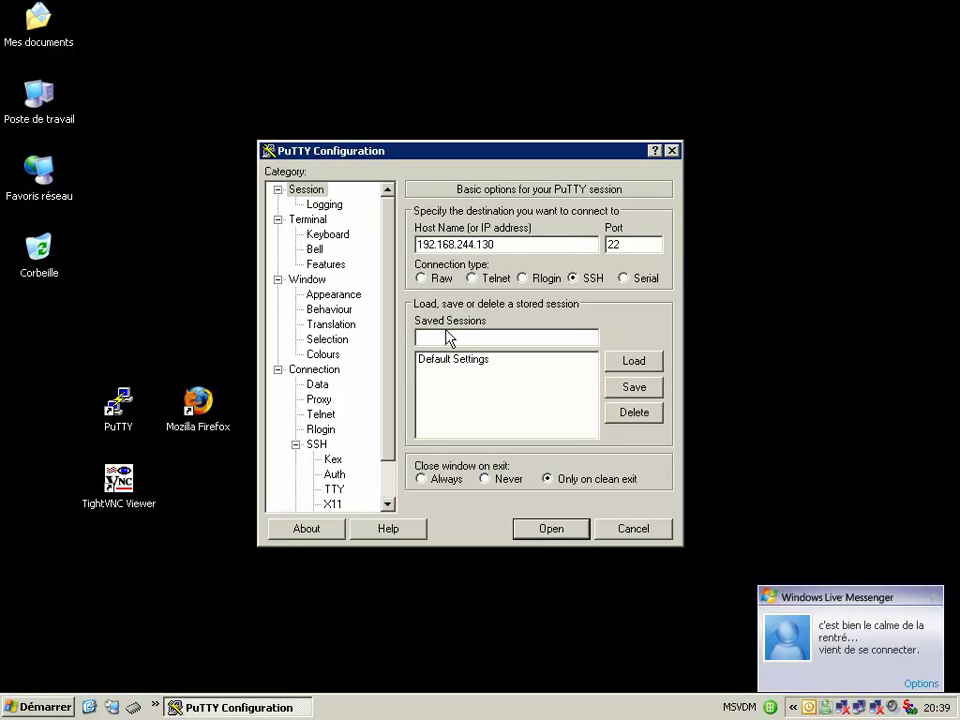
- Save the session settings under the name SSH Exemple
click(447, 338)
text(SSH Exemple)
click(634, 387)
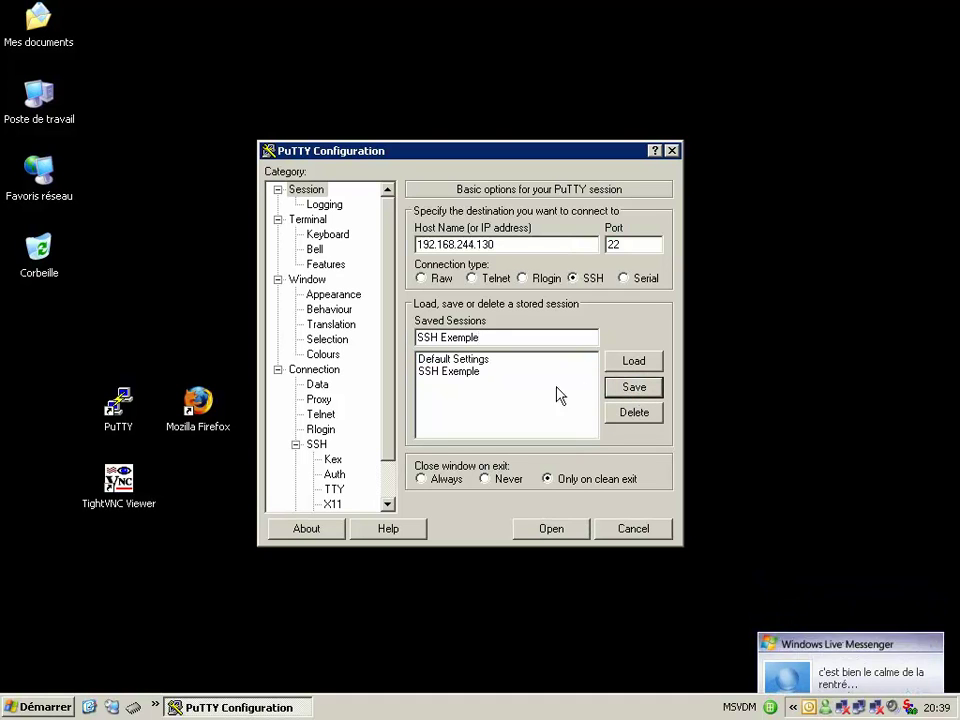
- Try to connect with the saved SSH Exemple session without caching the host key, and close the terminal window
click(450, 375)
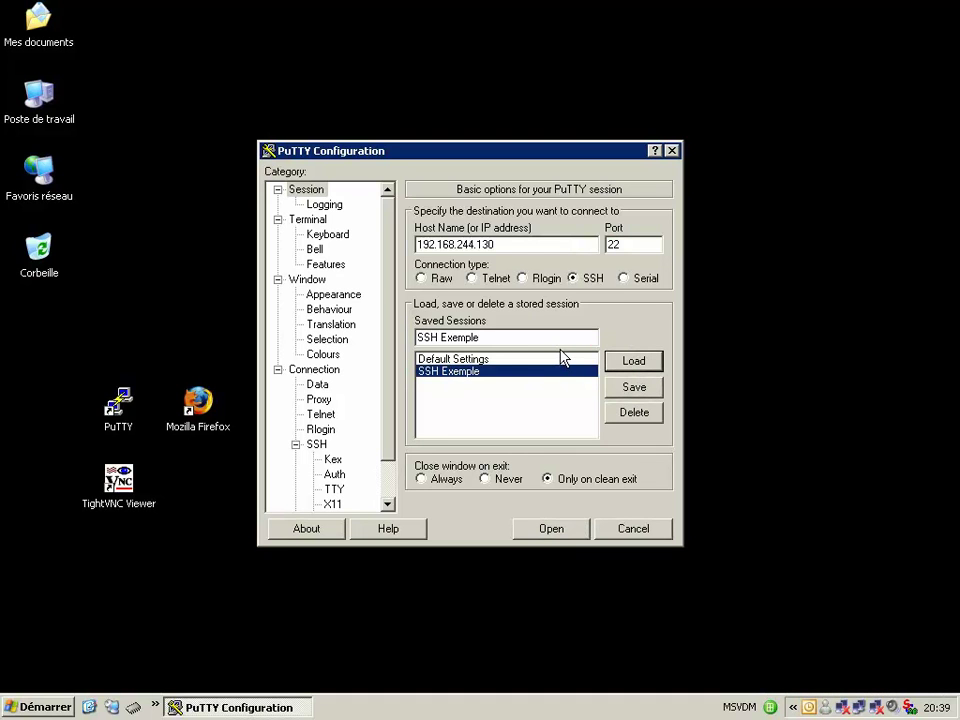
click(551, 530)
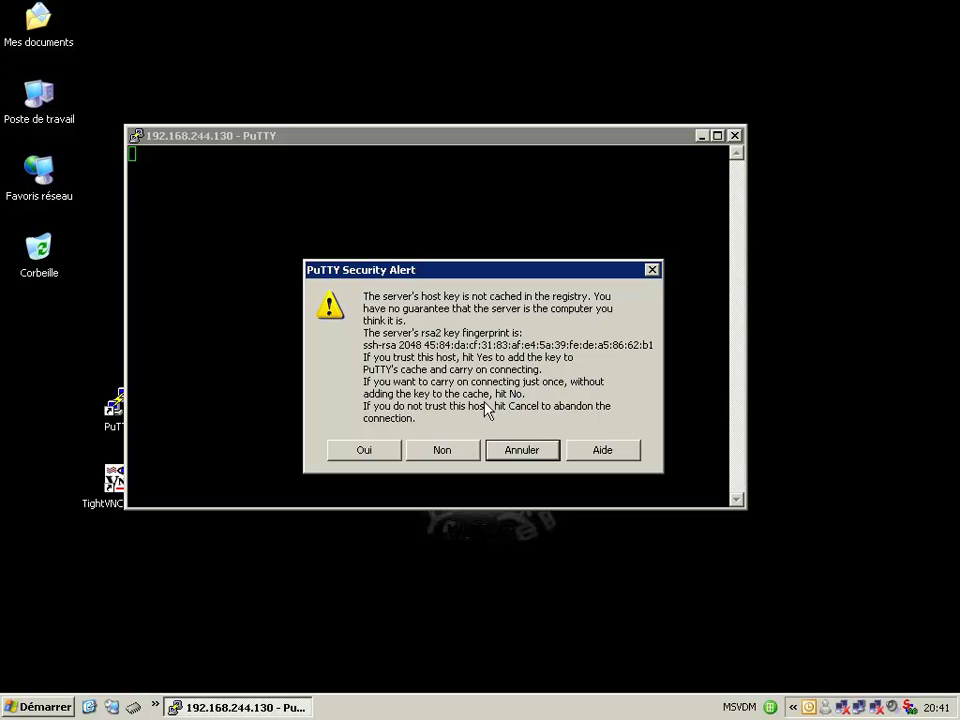
click(441, 450)
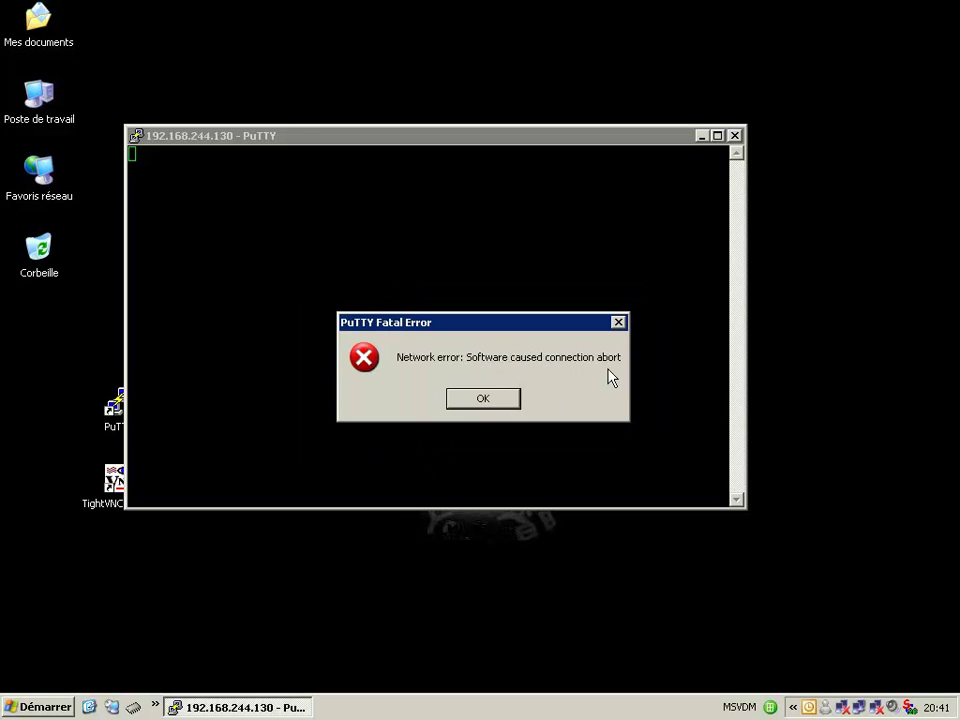
click(499, 402)
key(alt+F4)
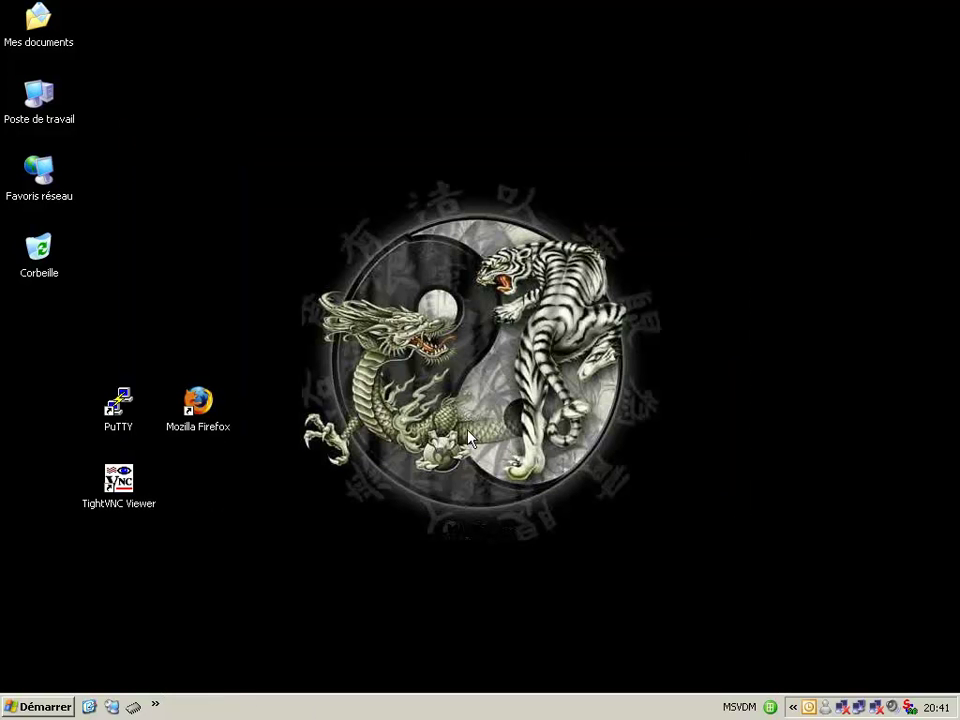
- Reopen PuTTY, load the SSH Exemple session and connect just once without caching the server's host key
double_click(125, 408)
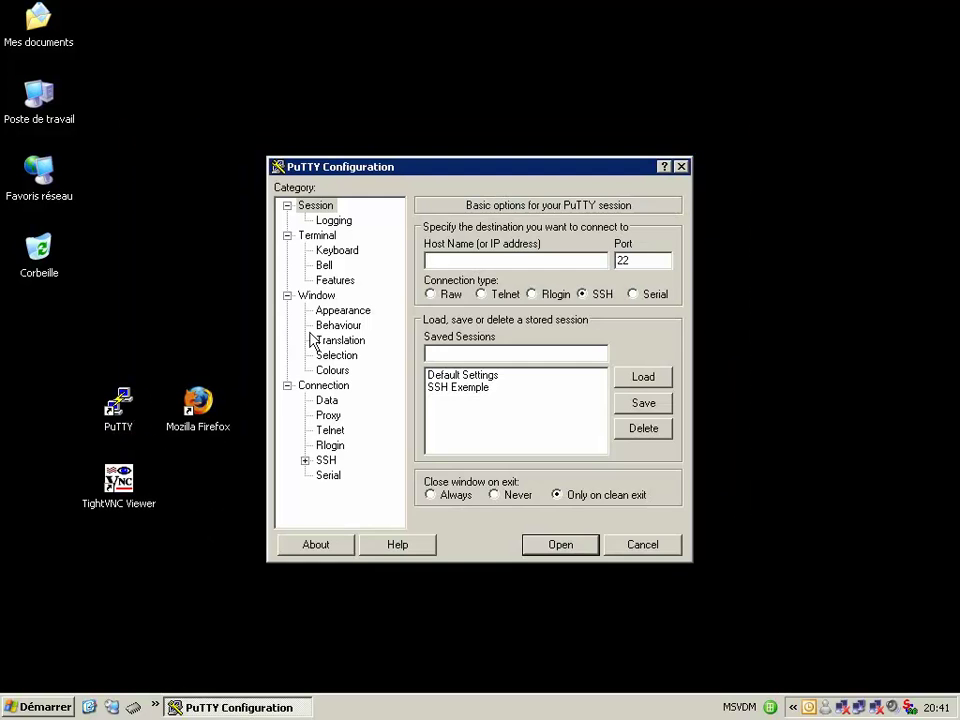
click(457, 388)
click(640, 378)
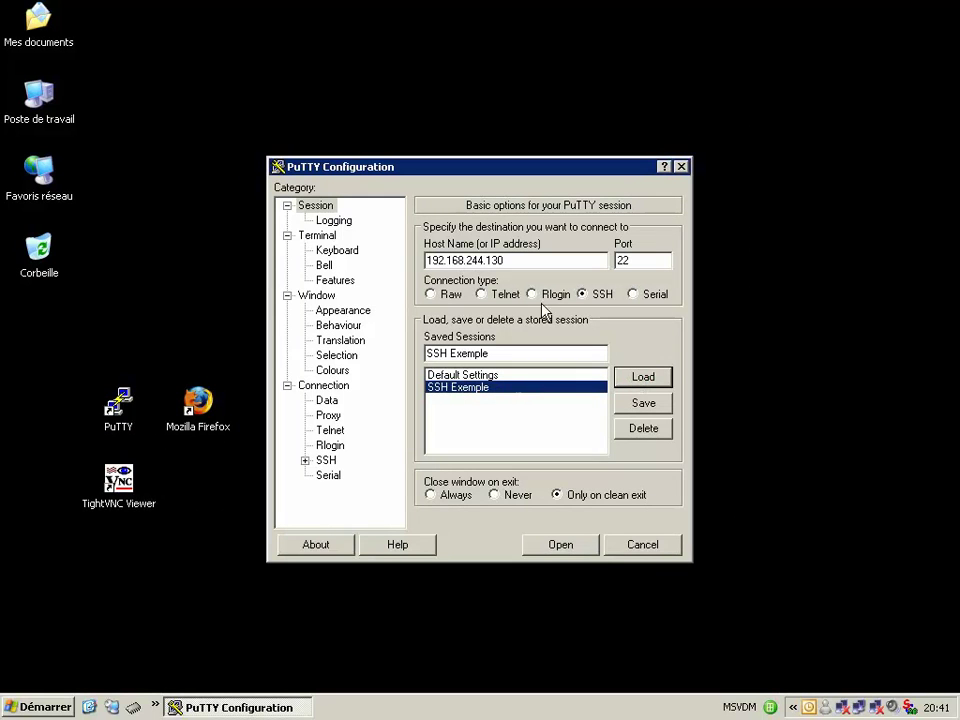
click(561, 545)
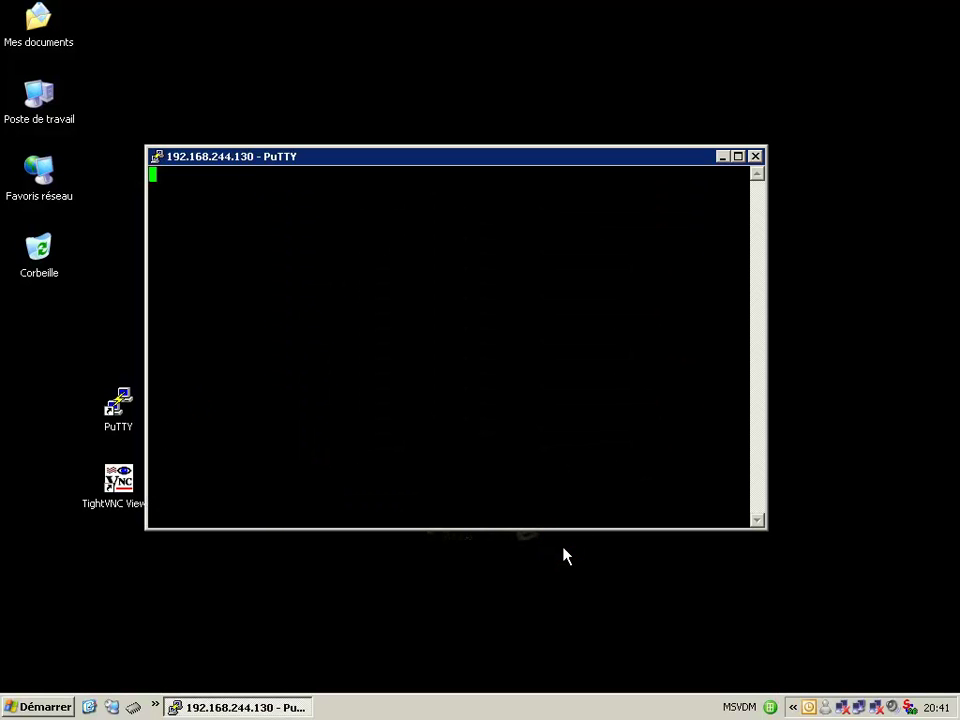
click(449, 450)
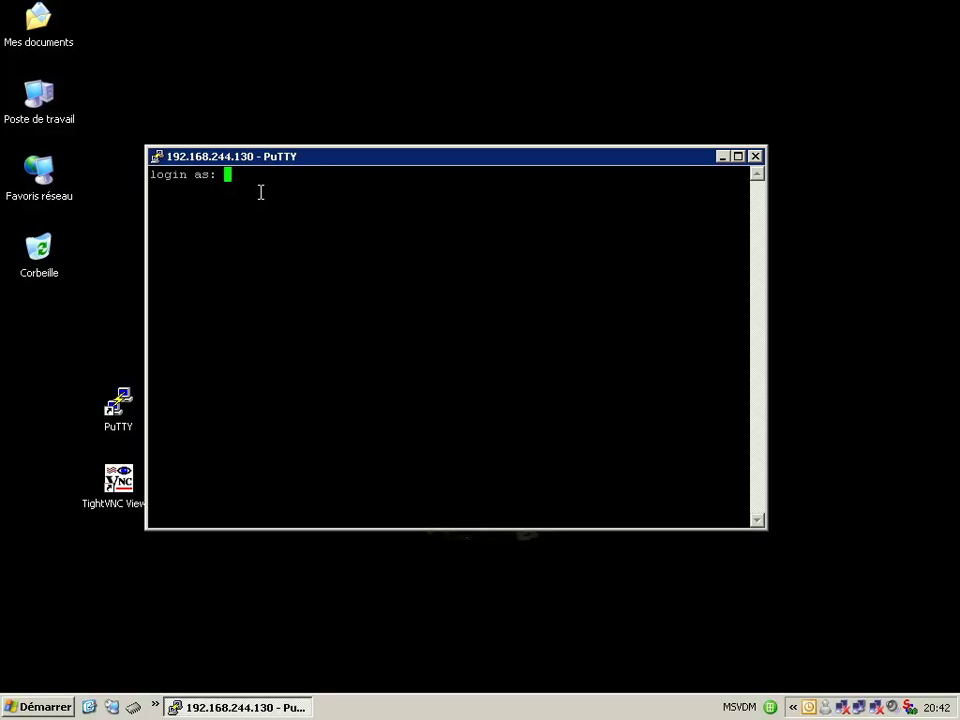
- Log in to the SSH server as administrateur with the account password and highlight the host name in the prompt
text(administrateur)
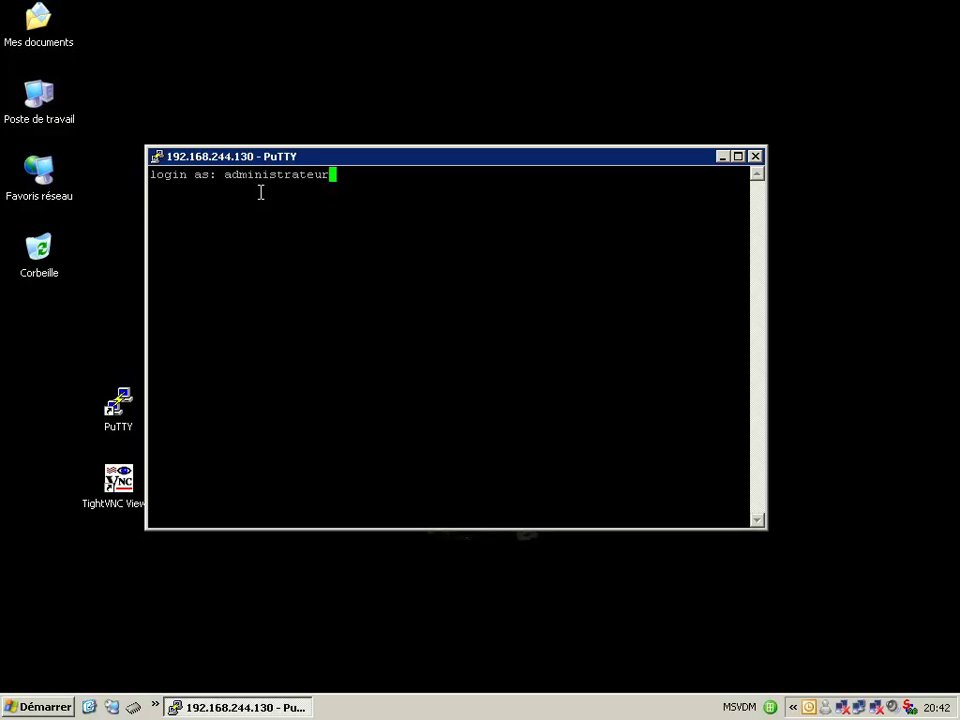
key(Return)
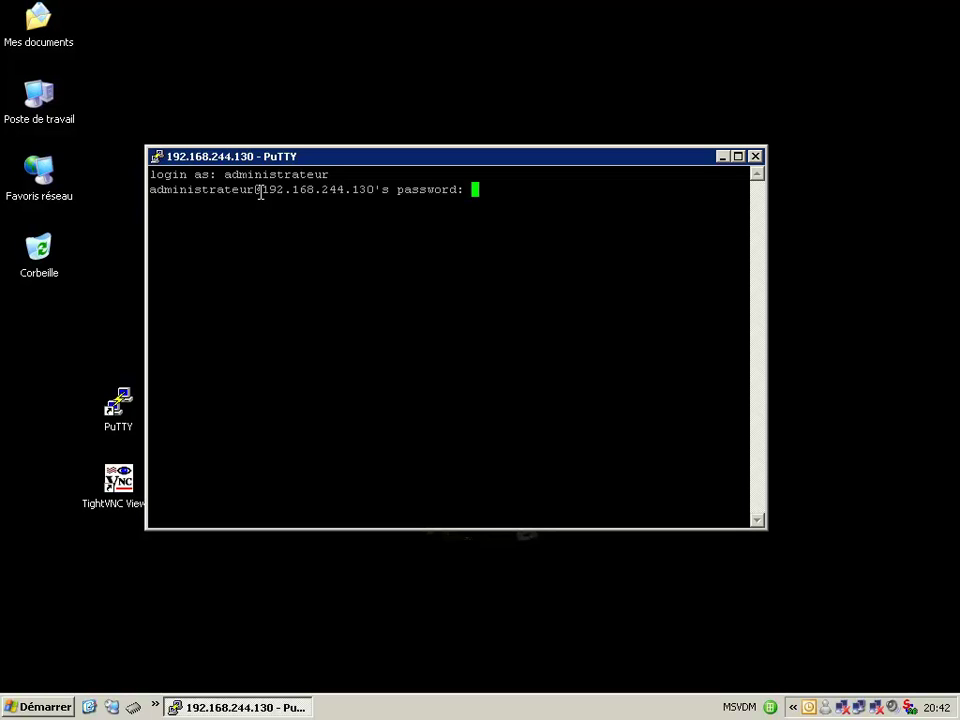
key(Return)
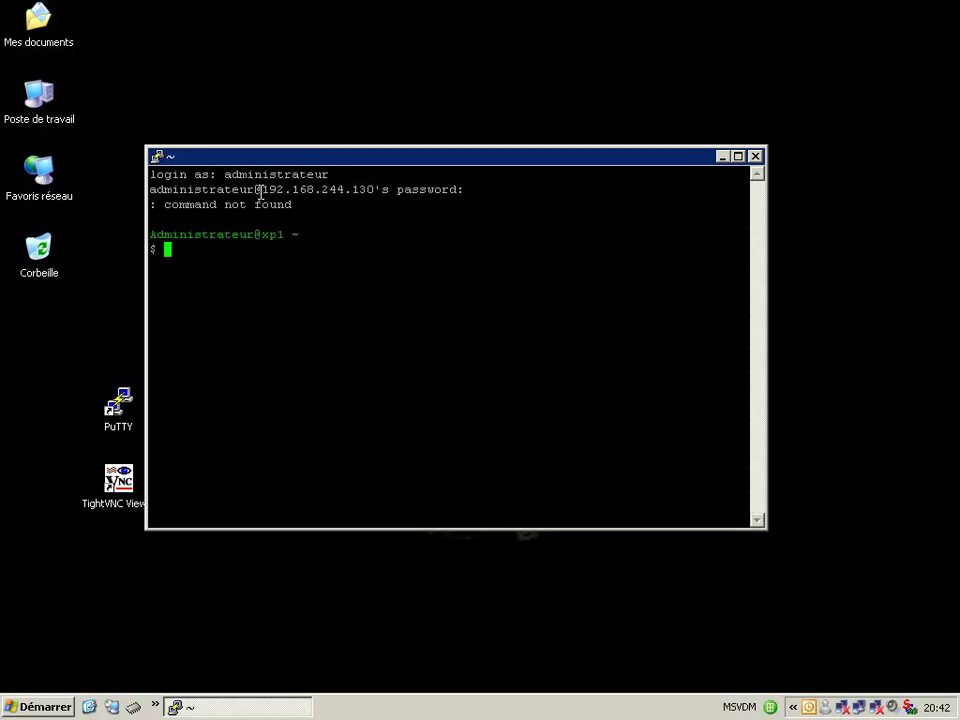
drag(261, 234, 284, 235)
click(261, 253)
- Minimize the terminal, switch to Firefox and choose manual proxy configuration in its connection settings
click(721, 157)
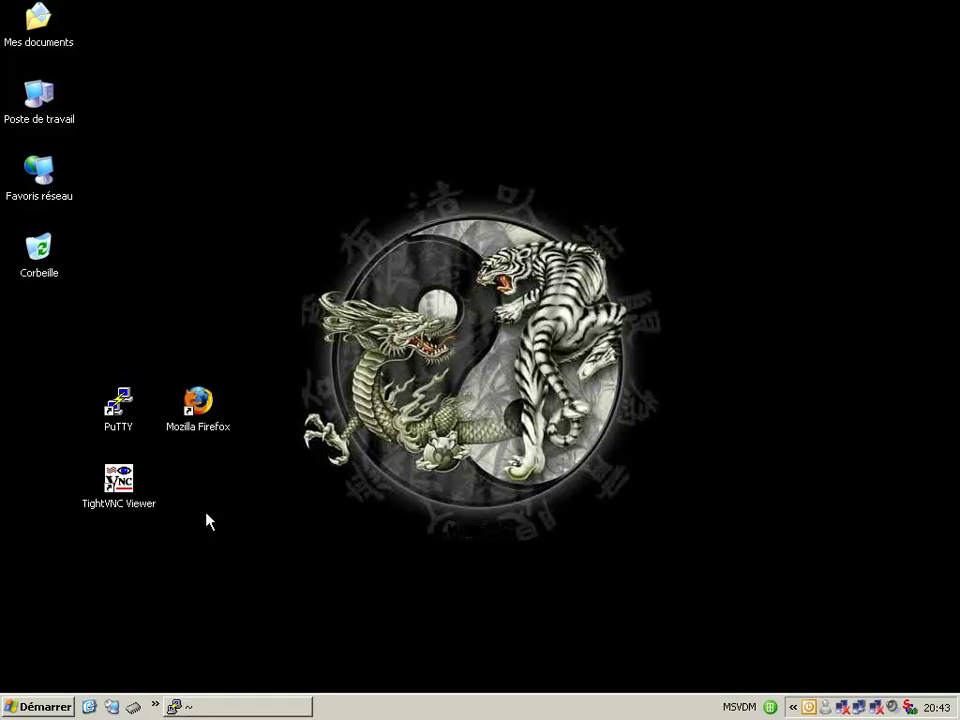
double_click(204, 428)
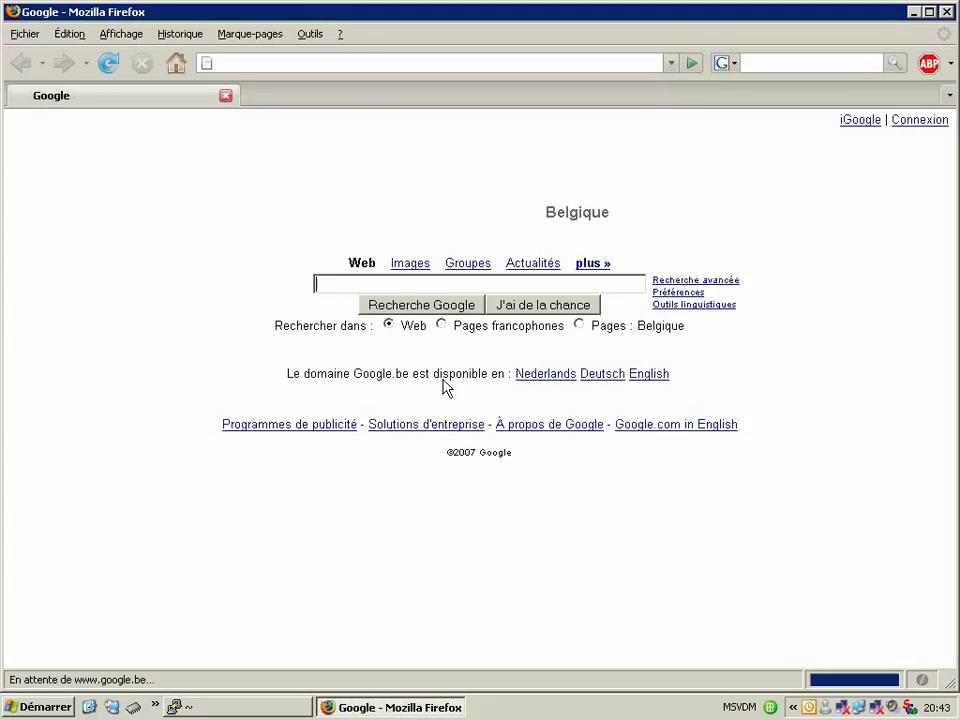
click(66, 36)
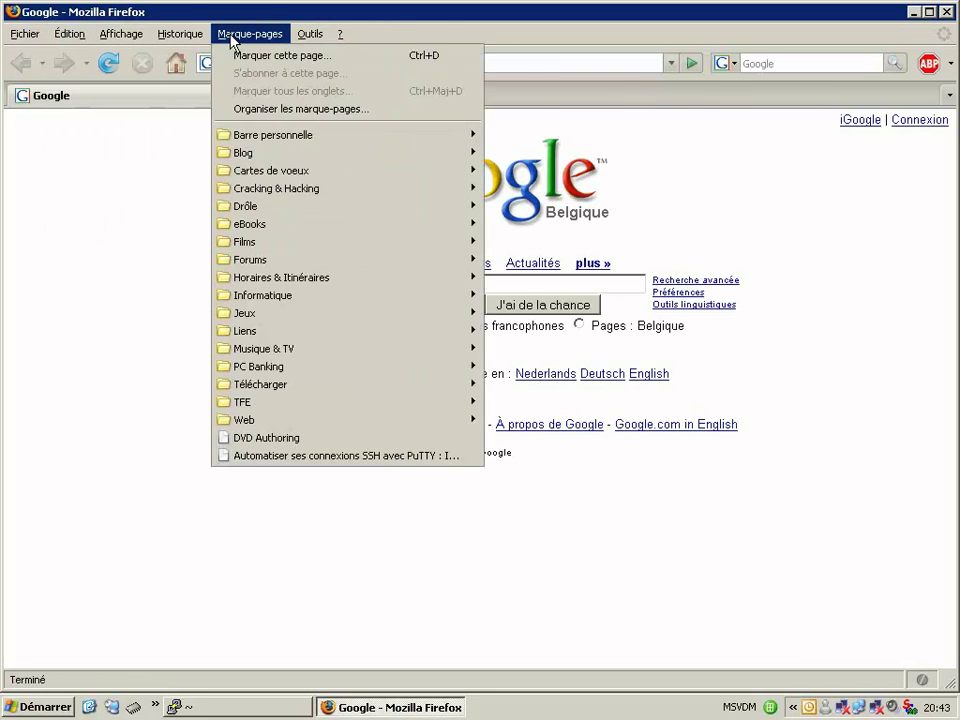
mouse_move(316, 38)
click(339, 232)
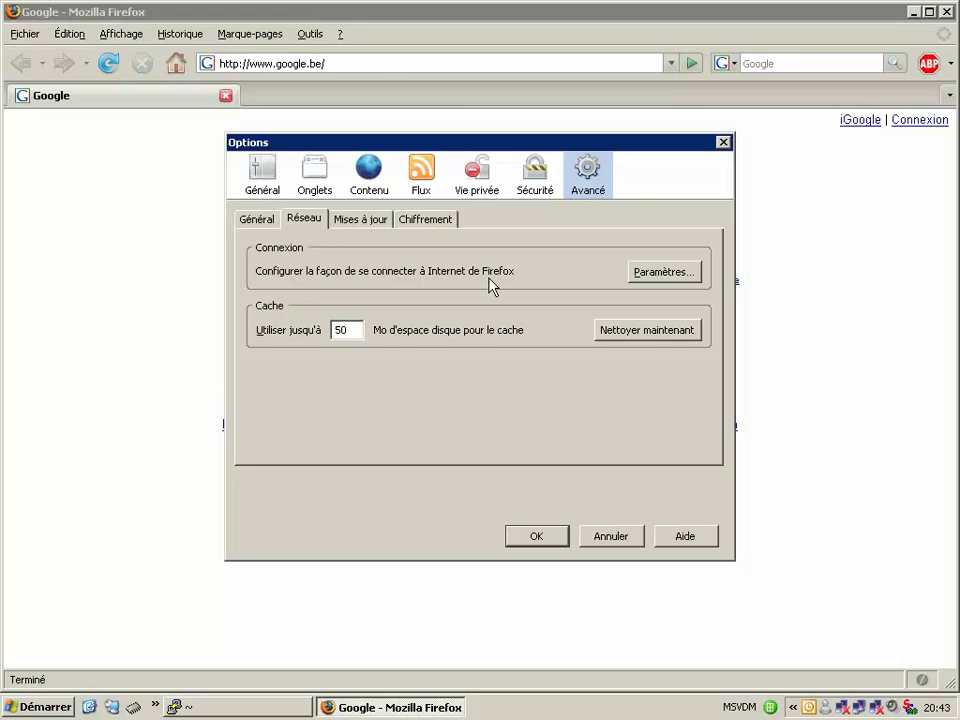
click(658, 276)
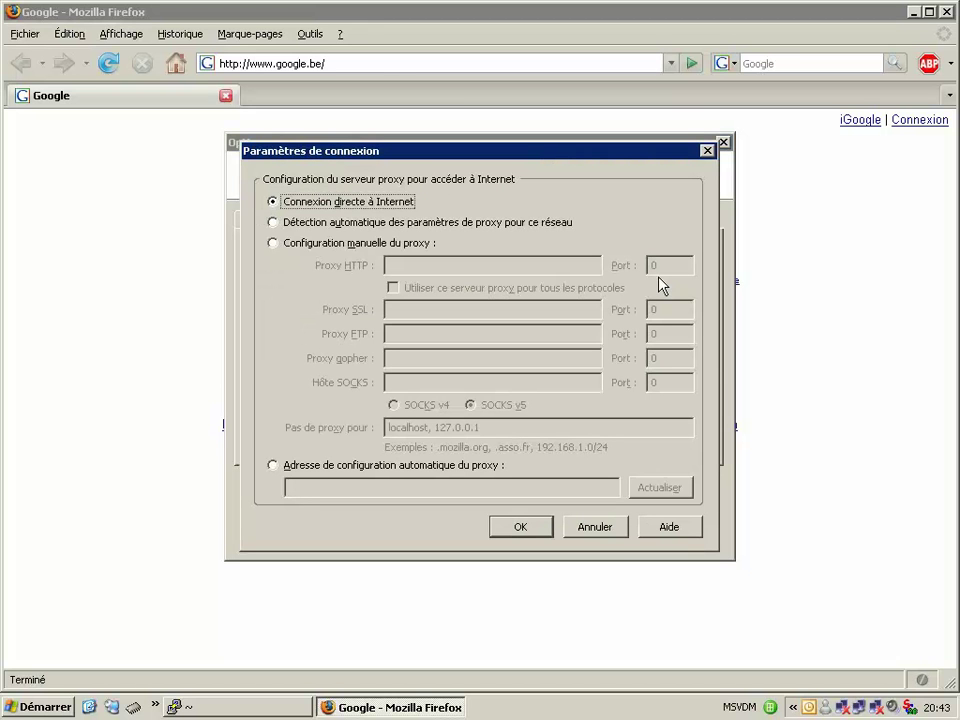
click(272, 243)
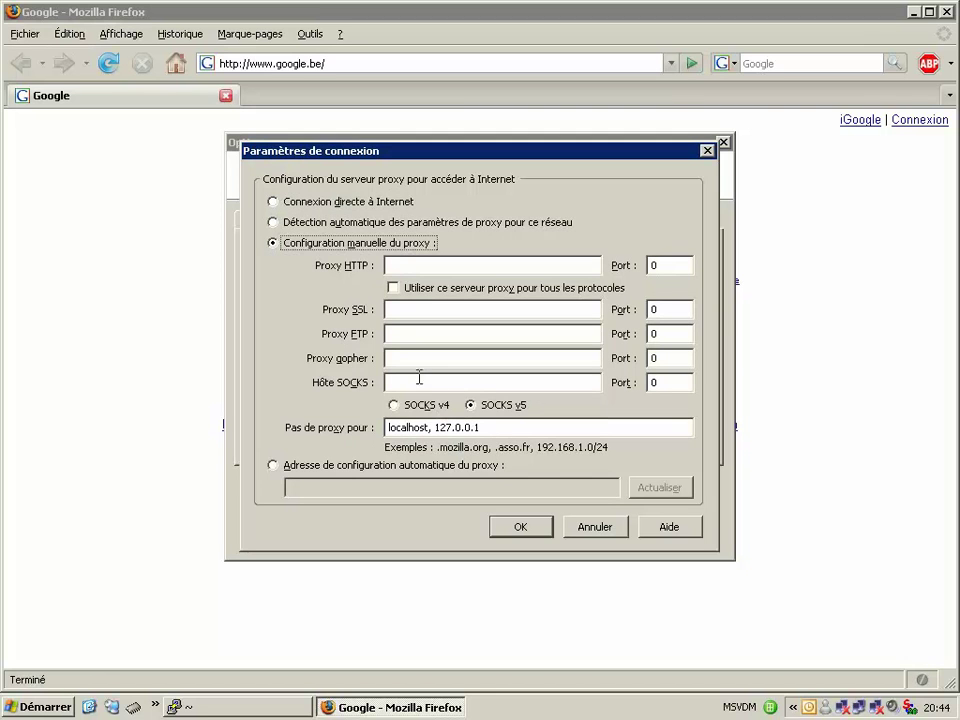
- Enter 192.168.244.130 as the SOCKS host
click(450, 378)
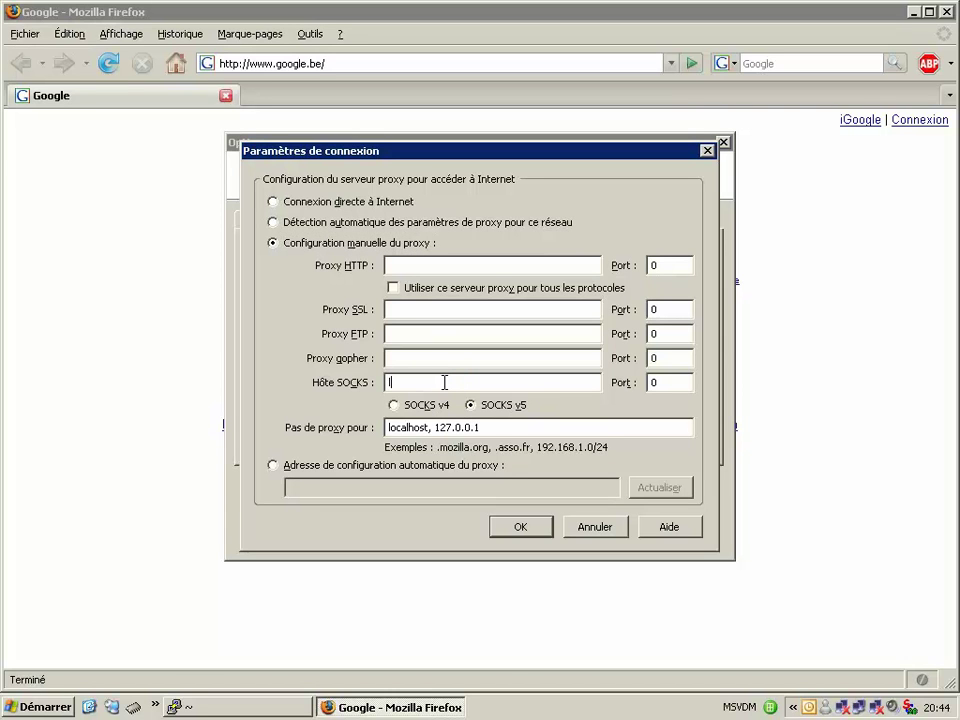
text(192.168.)
text(242.)
text(130)
key(Tab)
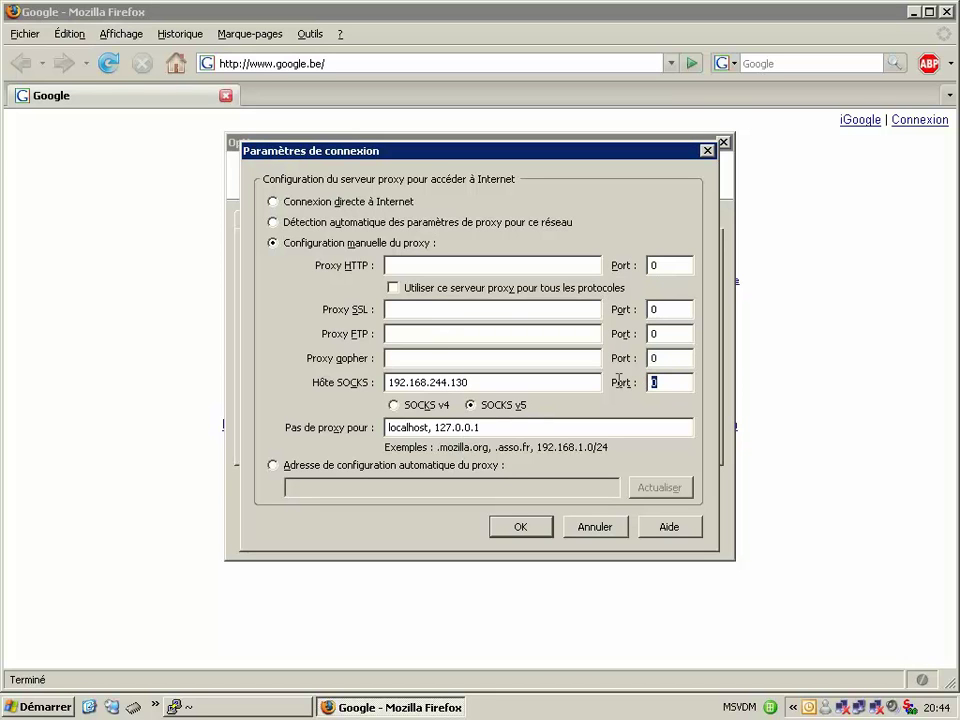
- Set the SOCKS proxy to localhost on port 7000, apply the options and reload the Google page
key(shift+Tab)
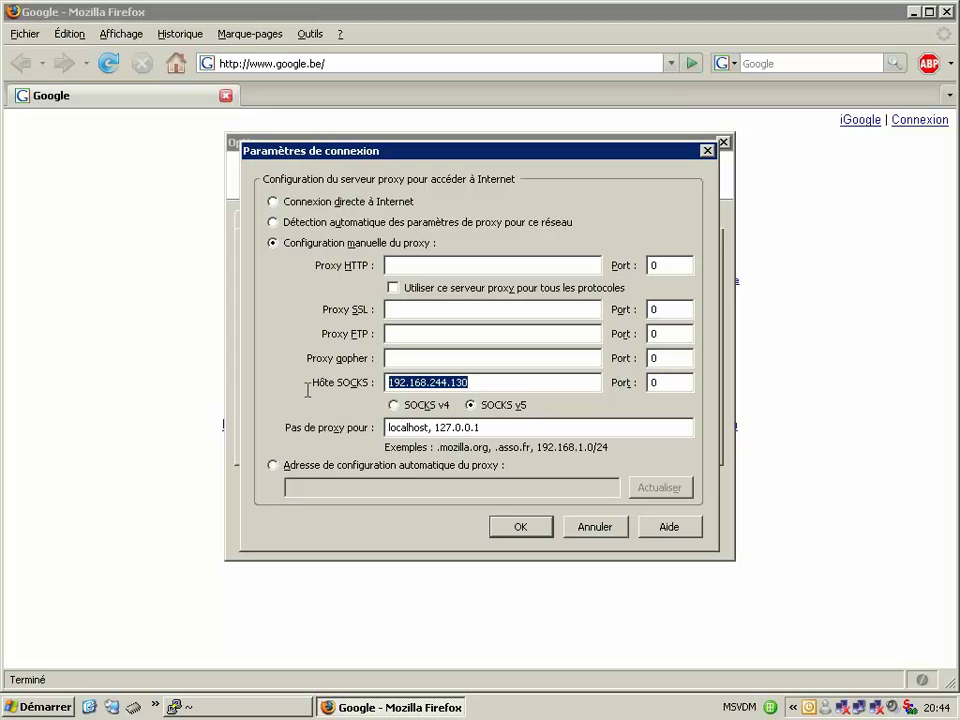
text(localhost)
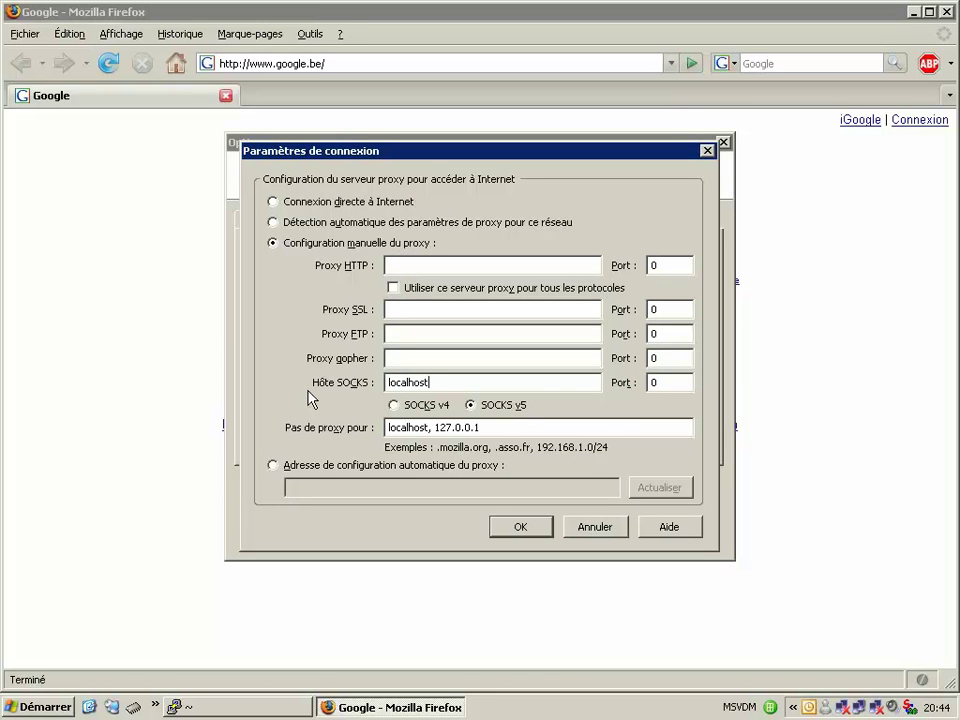
double_click(660, 382)
text(7000)
click(433, 383)
click(520, 527)
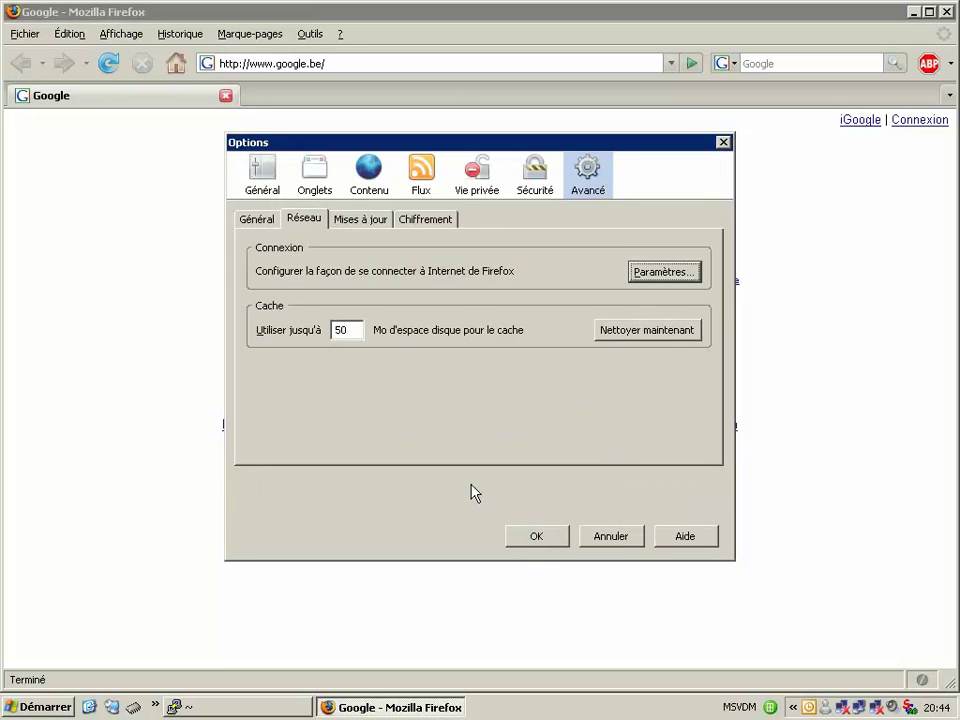
click(547, 538)
click(110, 68)
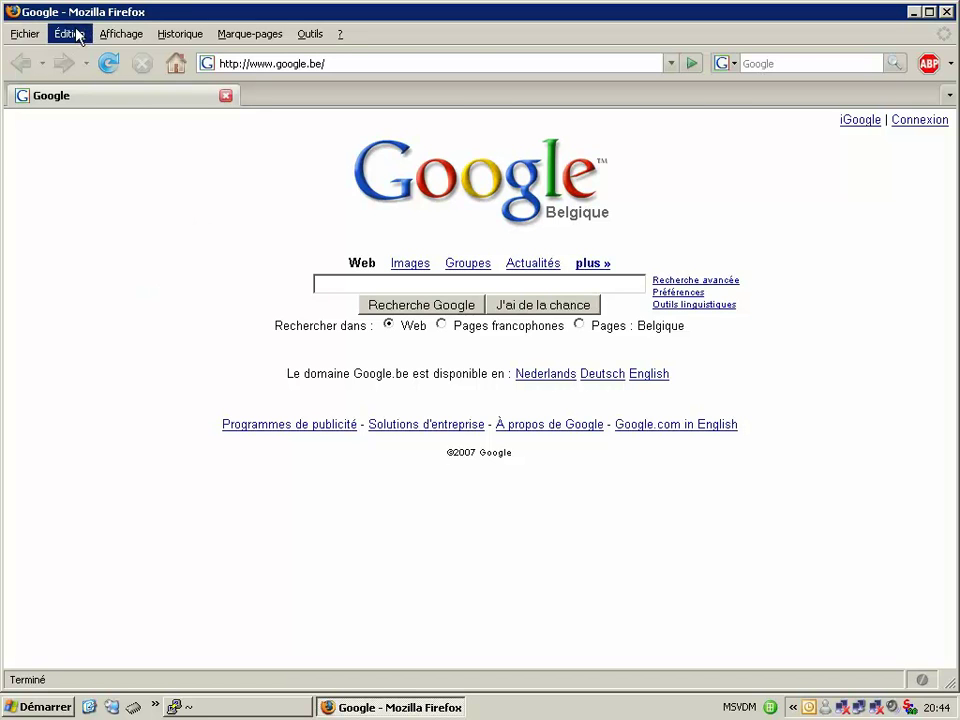
- Close Firefox, switch to TightVNC Viewer and connect to the VNC server 127.0.0.1::3615
key(alt+F4)
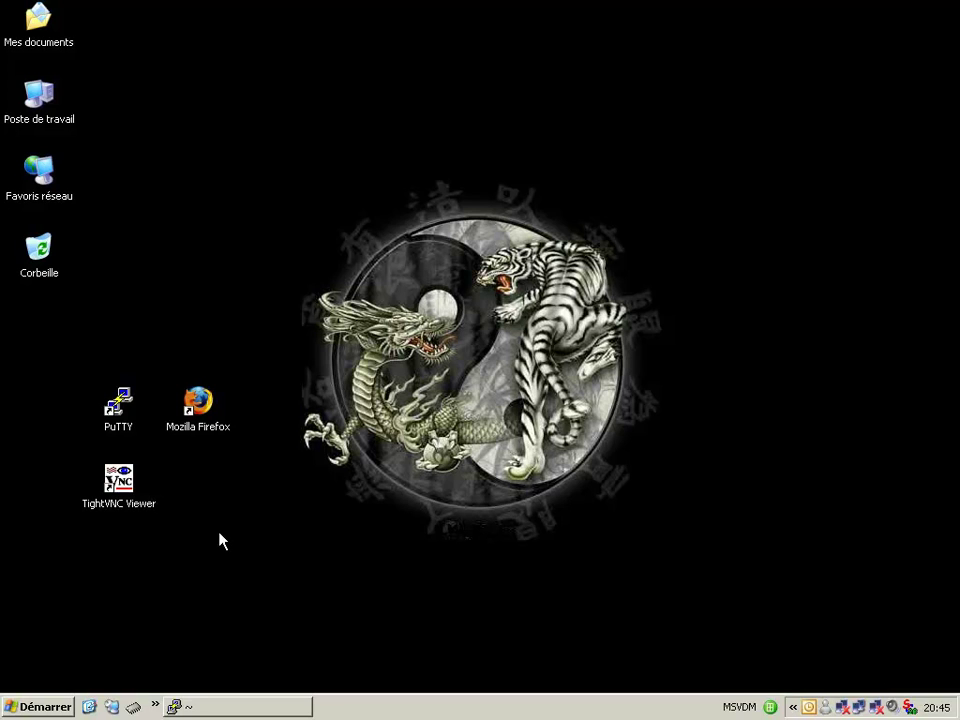
double_click(124, 508)
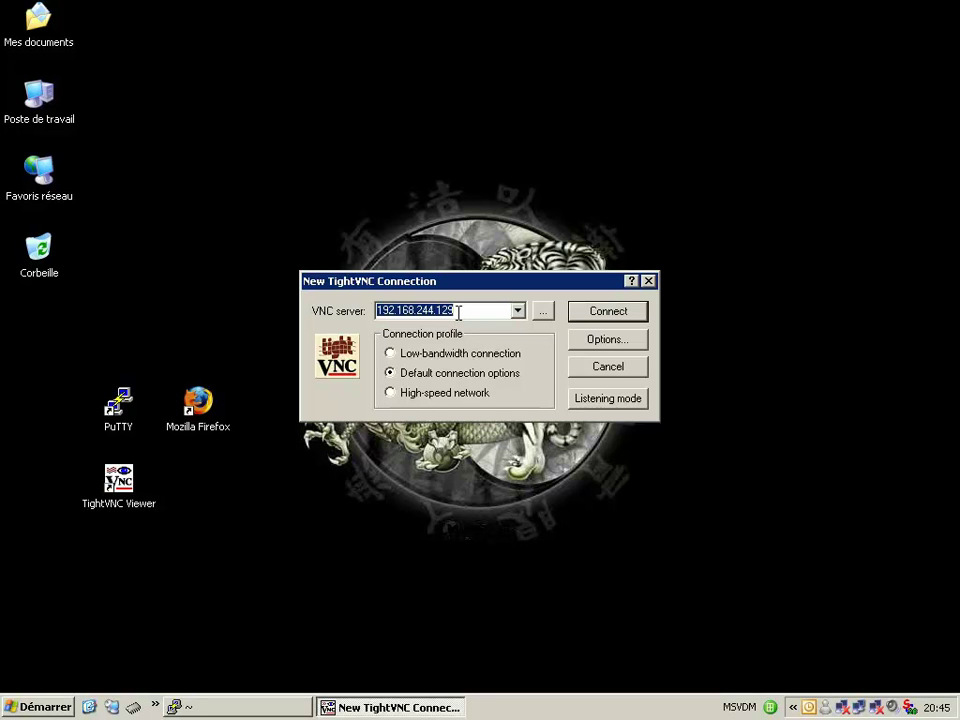
text(127.0.0.1)
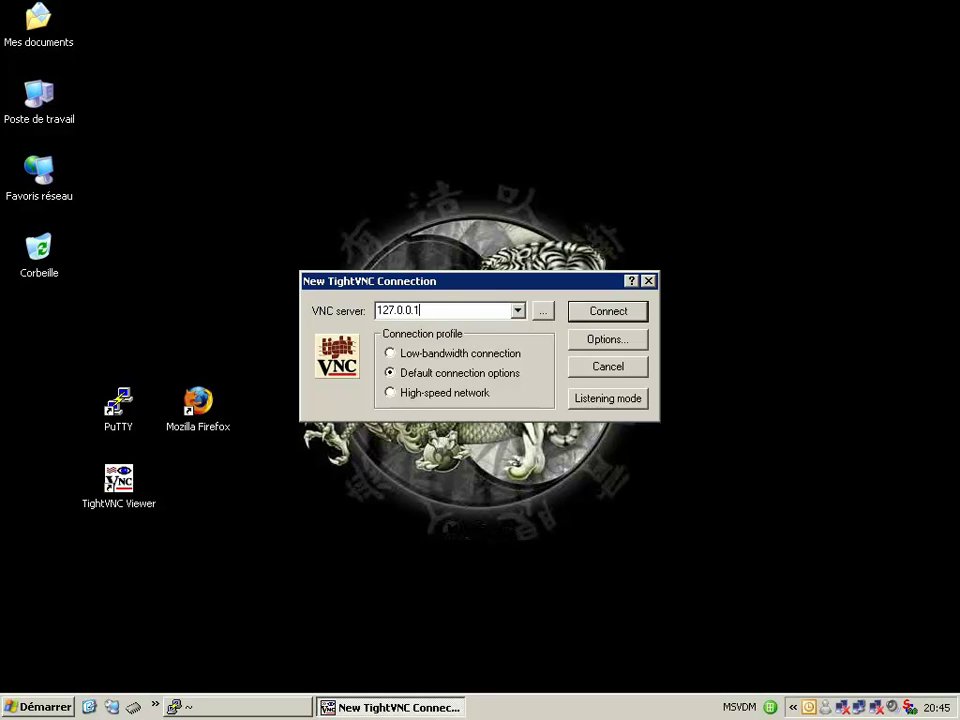
text(::3615)
click(424, 310)
key(BackSpace)
text(:)
click(606, 315)
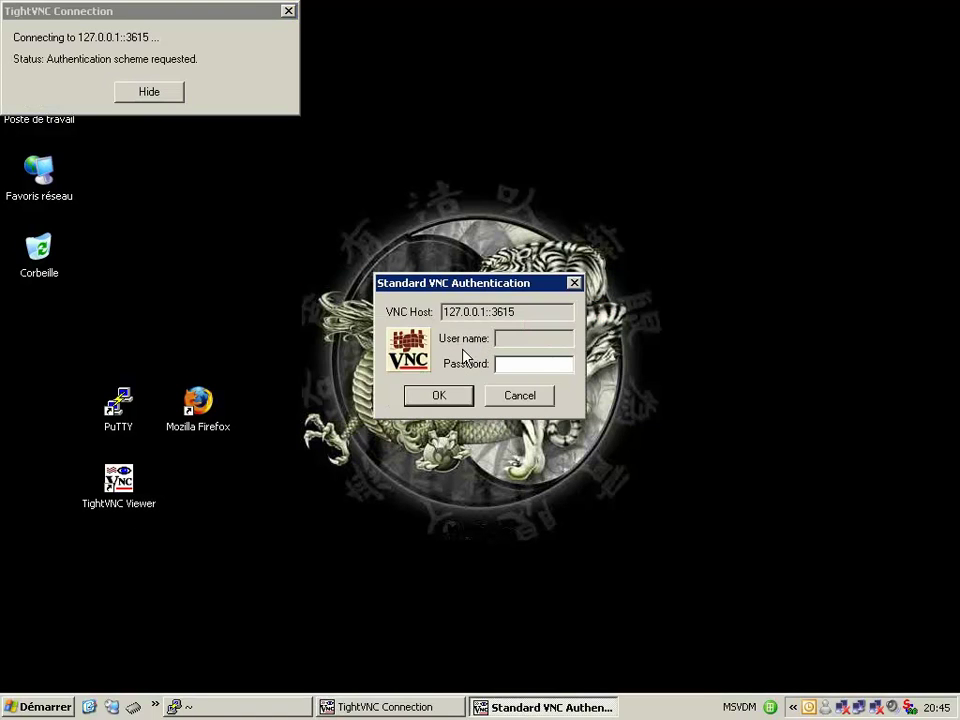
- Authenticate to the VNC server with the VNC password
click(514, 364)
text(p****)
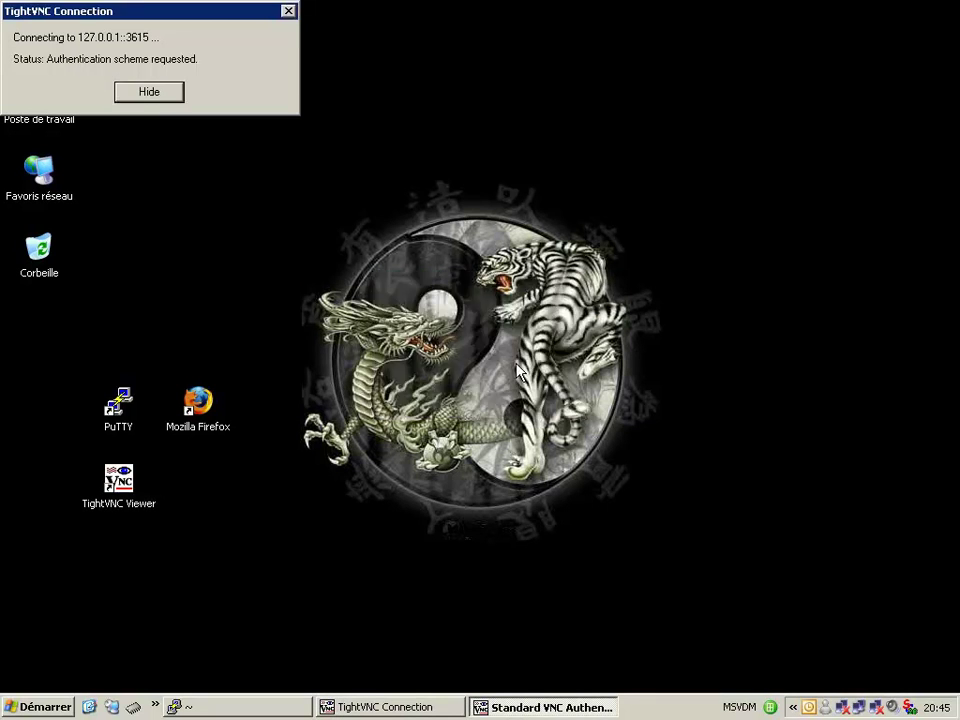
key(Return)
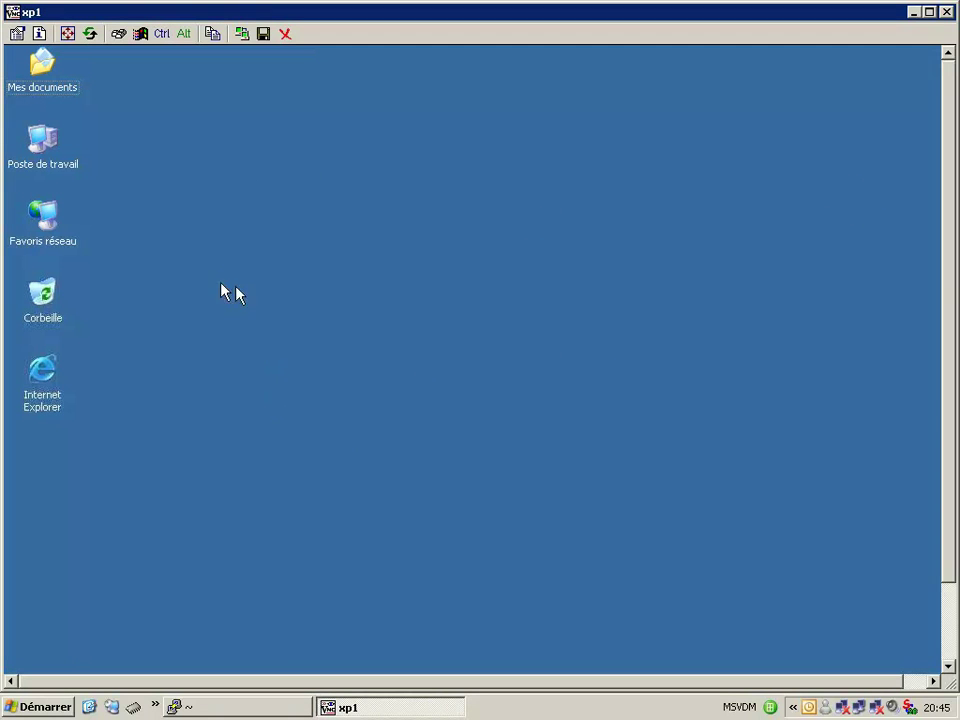
- Examine the full height of the xp1 remote desktop and check the PuTTY session carrying the tunnel
drag(945, 167, 897, 137)
drag(948, 253, 840, 606)
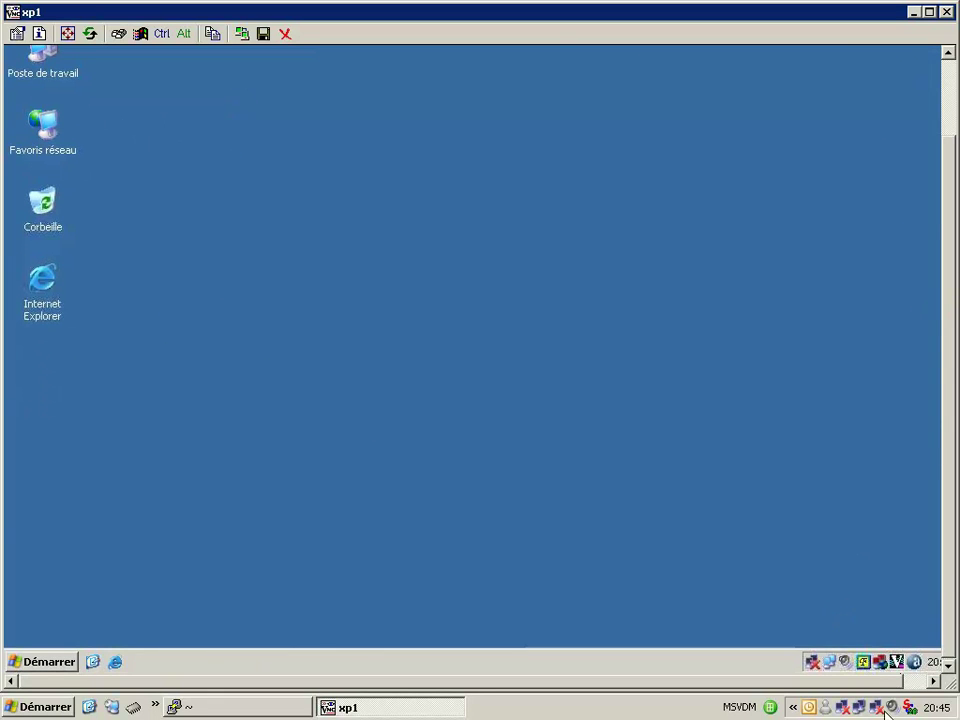
click(657, 488)
drag(945, 316, 921, 186)
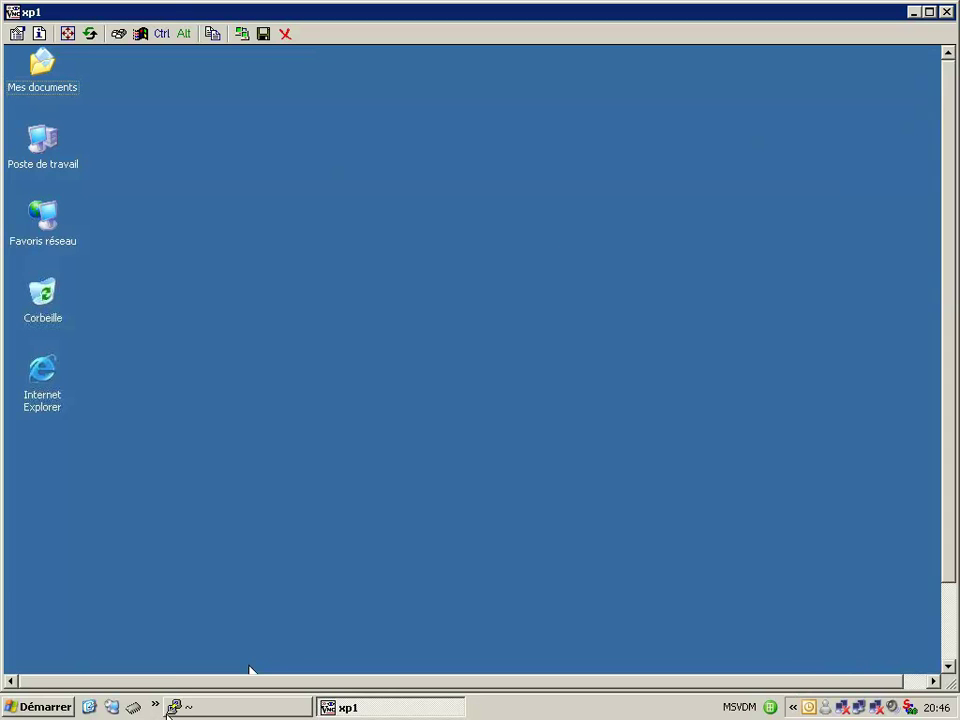
click(240, 706)
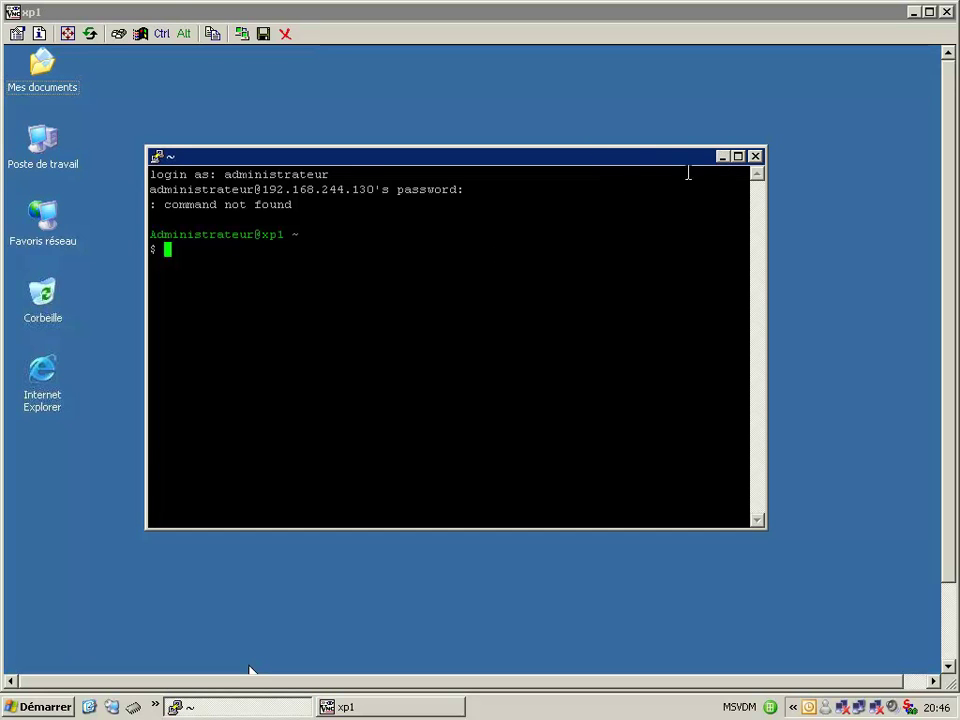
click(721, 157)
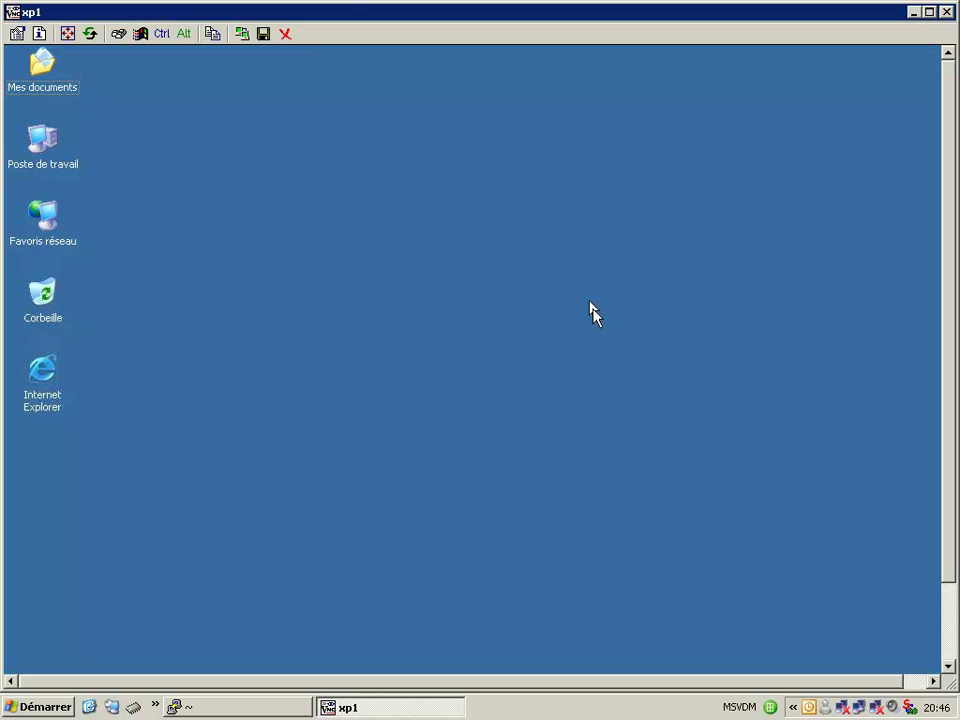
- Disconnect the xp1 VNC session and close the PuTTY SSH session, confirming the exit
click(286, 36)
click(199, 704)
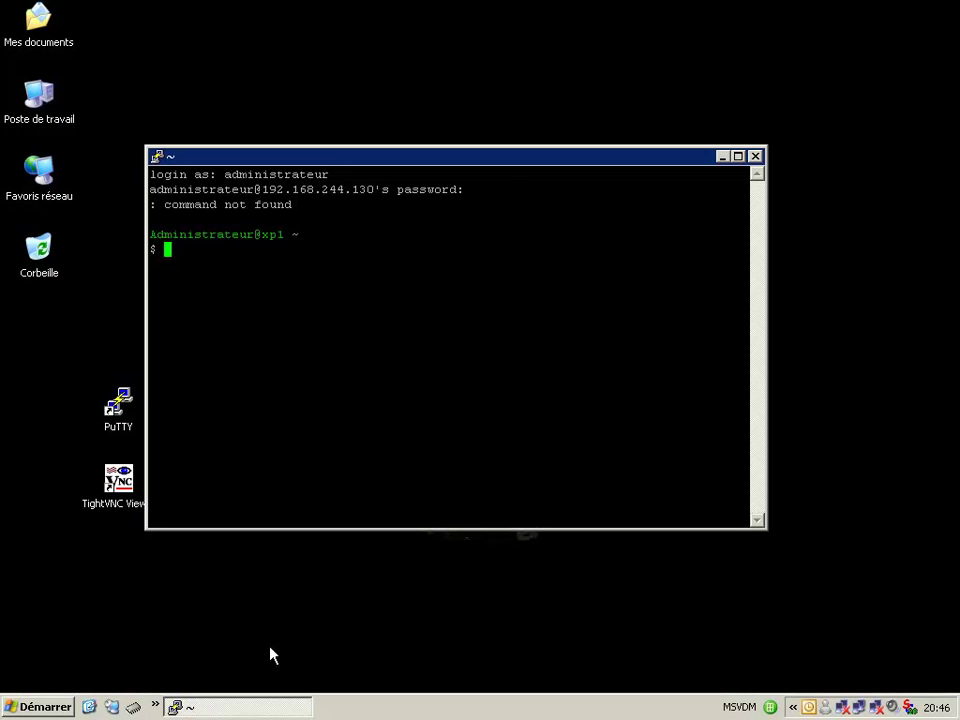
click(755, 156)
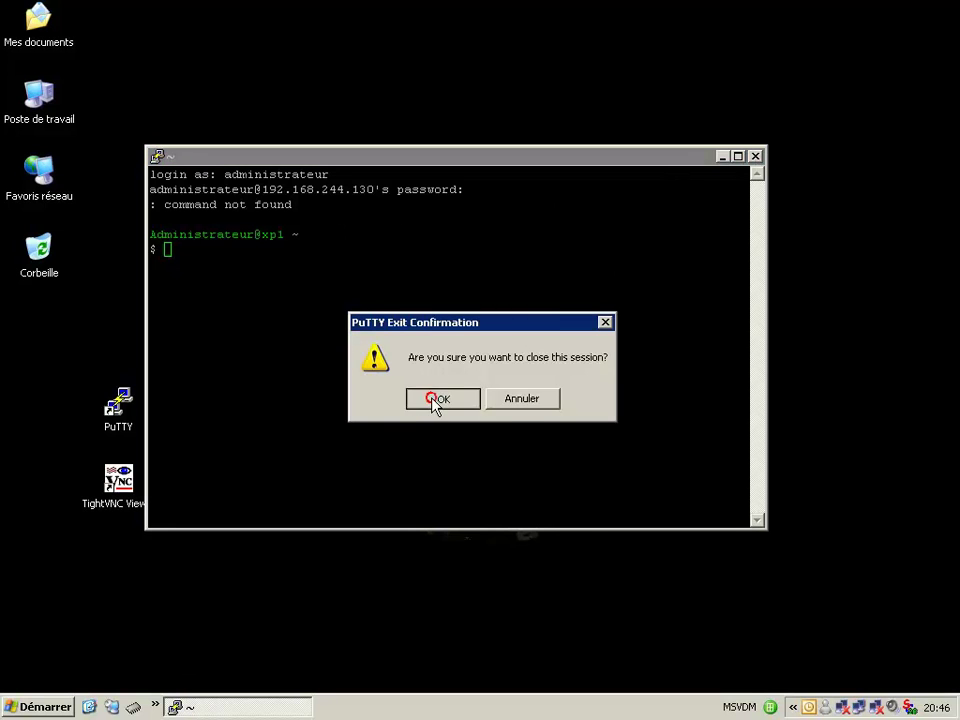
click(437, 400)
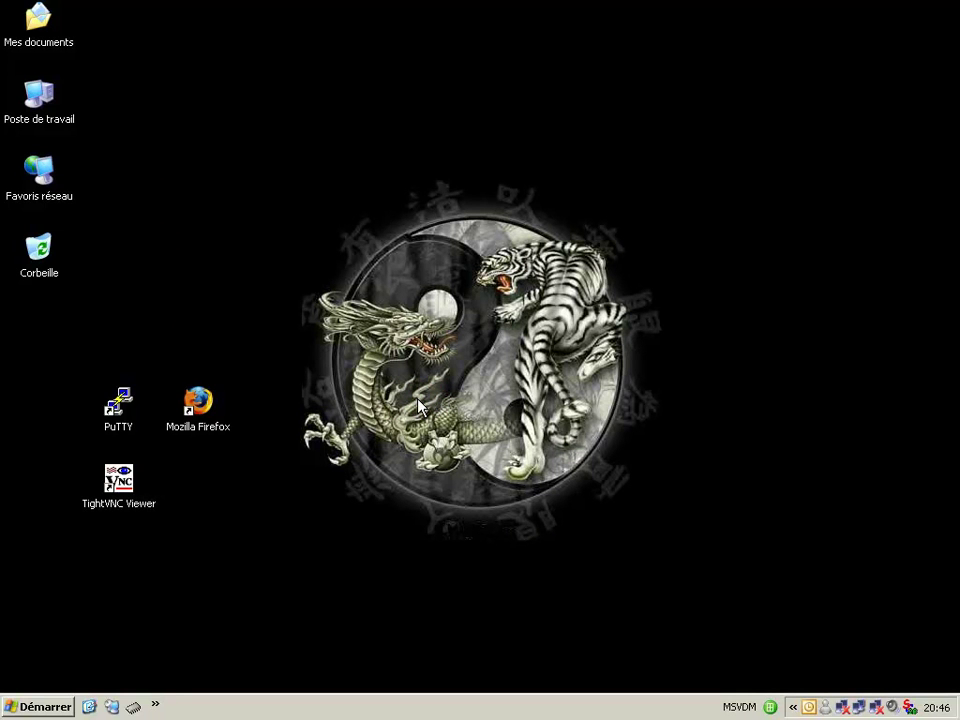